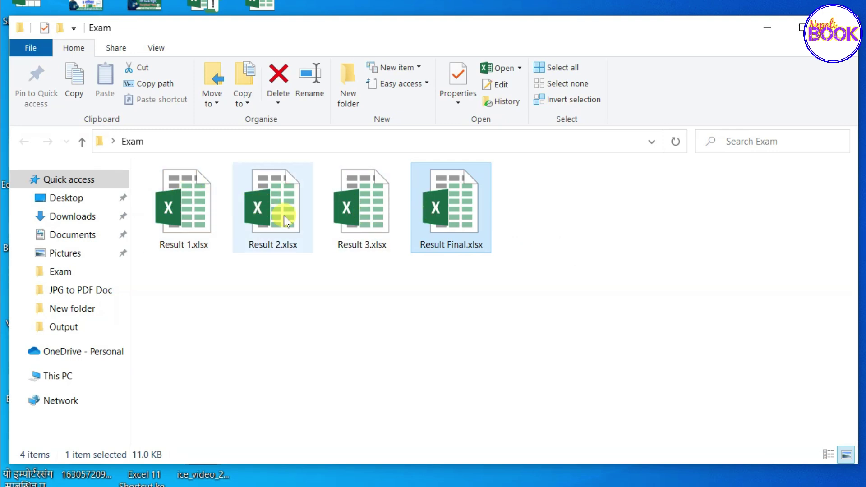
- Select Result 1, Result 2, Result 3 and Result Final.xlsx together and open them in Excel
{"action": "left_click", "coordinate": [185, 205]}
{"action": "left_click", "coordinate": [283, 221]}
{"action": "left_click", "coordinate": [358, 221]}
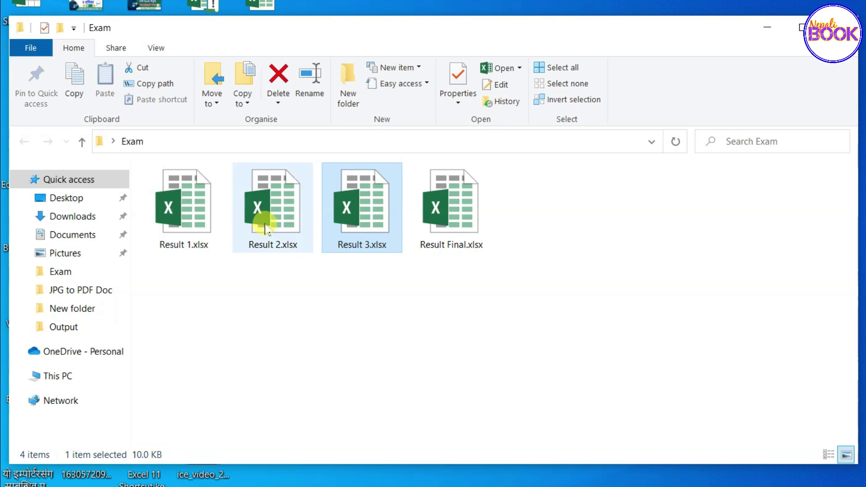
{"action": "left_click", "coordinate": [445, 231]}
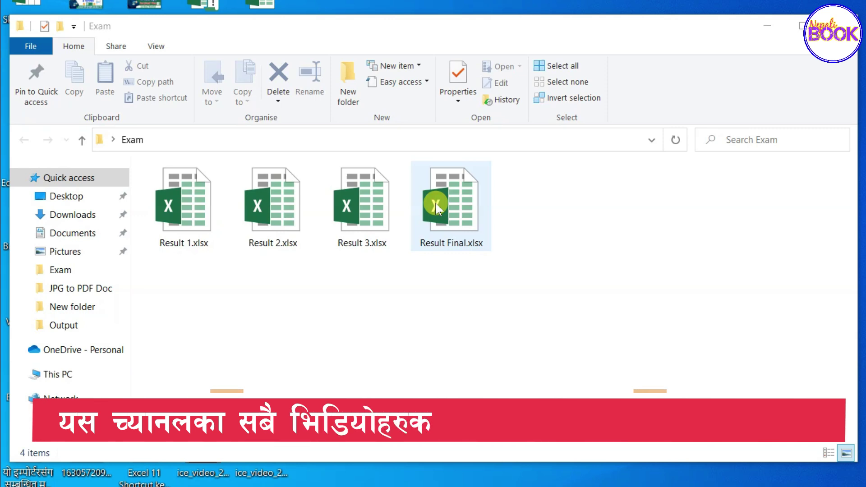
{"action": "left_click", "coordinate": [180, 216]}
{"action": "left_click", "coordinate": [259, 202], "text": "ctrl"}
{"action": "left_click", "coordinate": [368, 218], "text": "ctrl"}
{"action": "left_click", "coordinate": [435, 214], "text": "ctrl"}
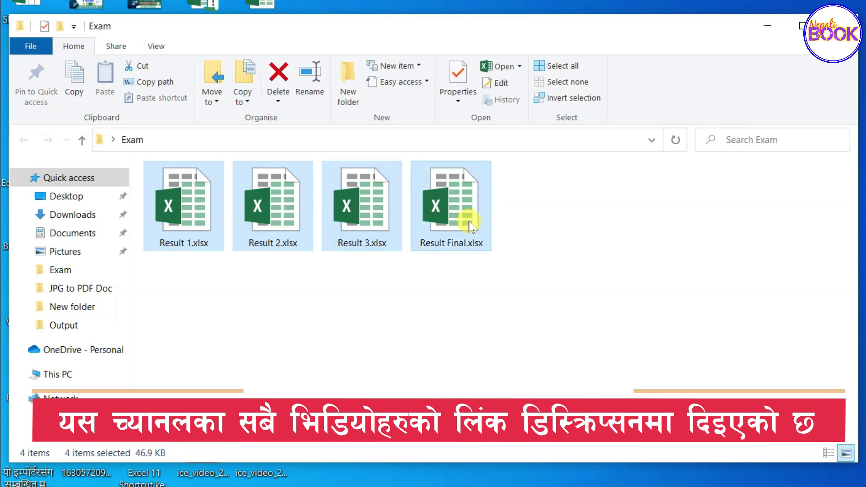
{"action": "double_click", "coordinate": [356, 226]}
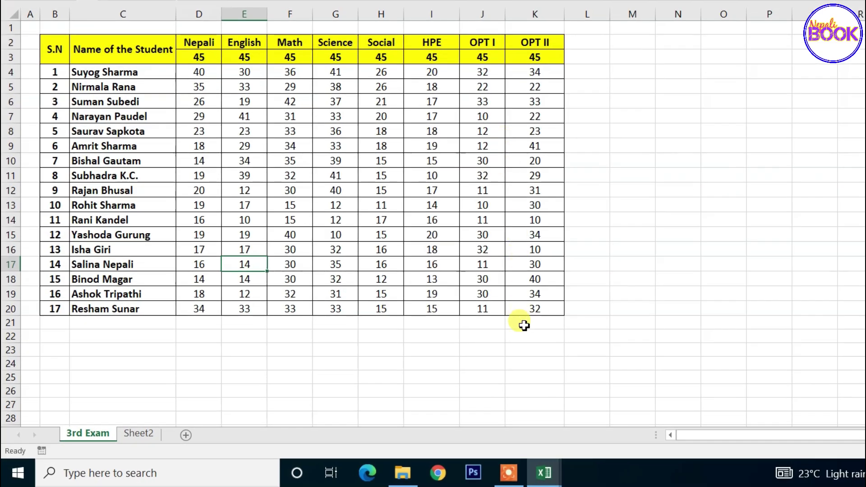
{"action": "mouse_move", "coordinate": [544, 473]}
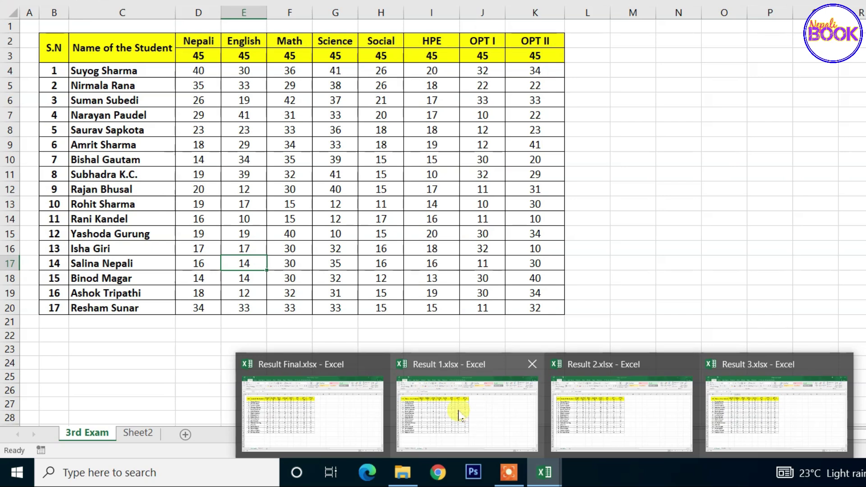
{"action": "mouse_move", "coordinate": [467, 406]}
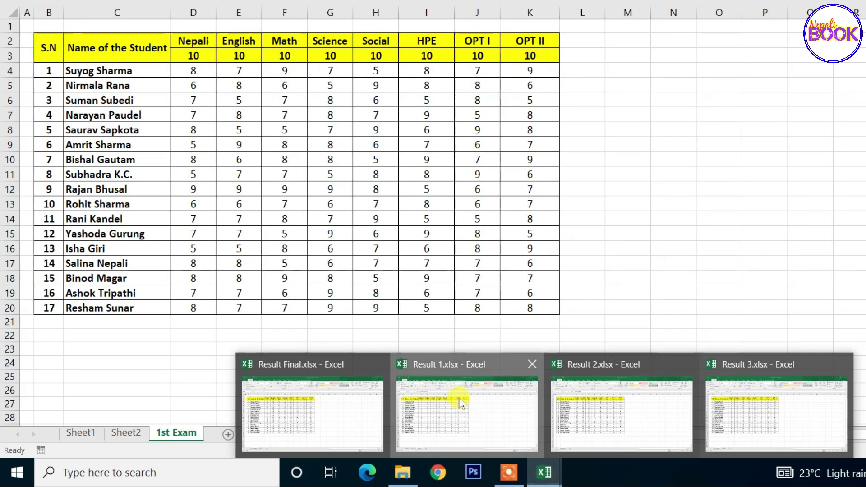
- Switch to the Result 1.xlsx window showing its 1st Exam marks sheet
{"action": "left_click", "coordinate": [460, 401]}
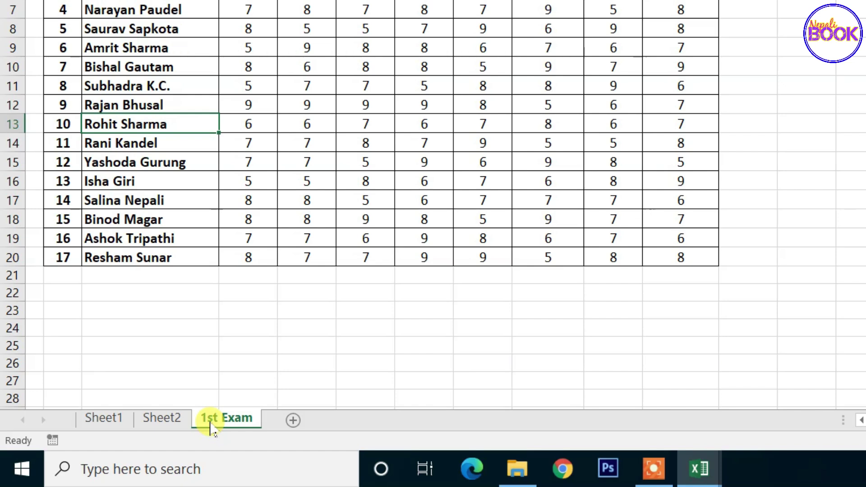
{"action": "right_click", "coordinate": [217, 423]}
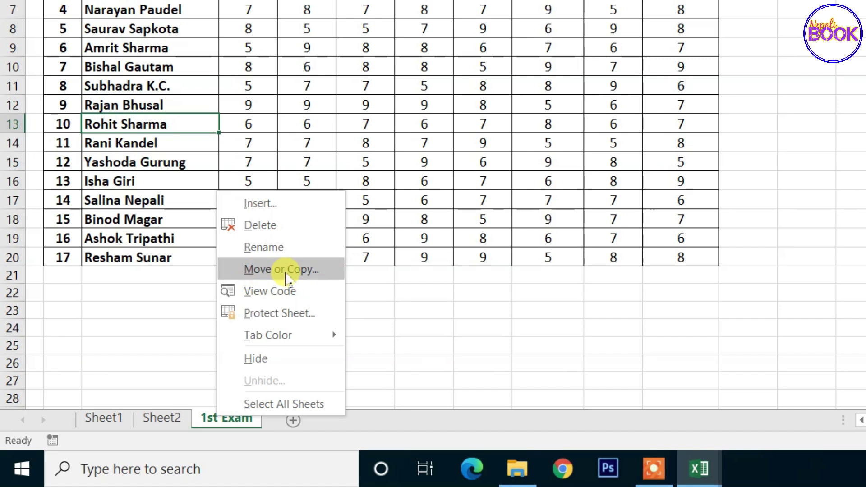
- Open the Move or Copy dialog for the 1st Exam sheet
{"action": "left_click", "coordinate": [274, 259]}
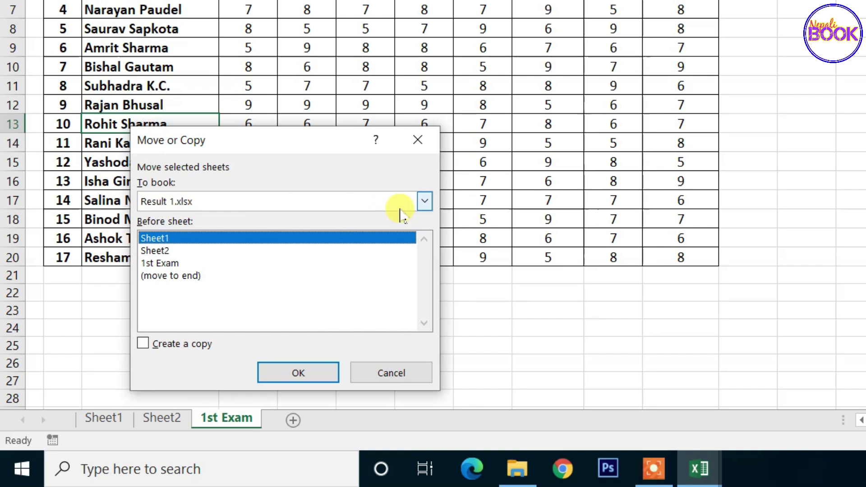
{"action": "left_click", "coordinate": [424, 202]}
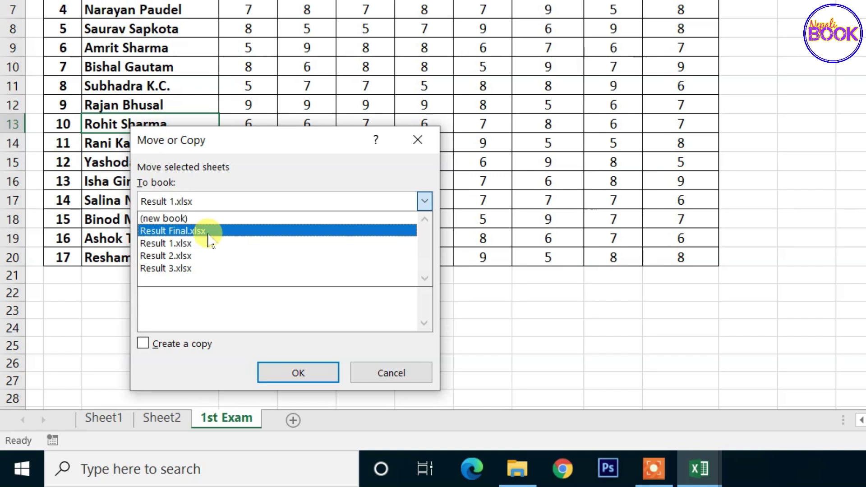
- Move 1st Exam into Result Final.xlsx before Final Exam, without keeping a copy
{"action": "left_click", "coordinate": [209, 235]}
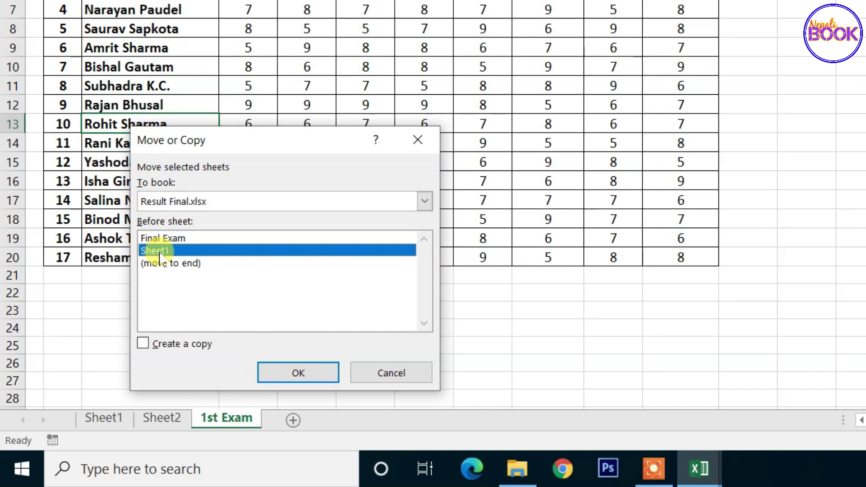
{"action": "left_click", "coordinate": [171, 241]}
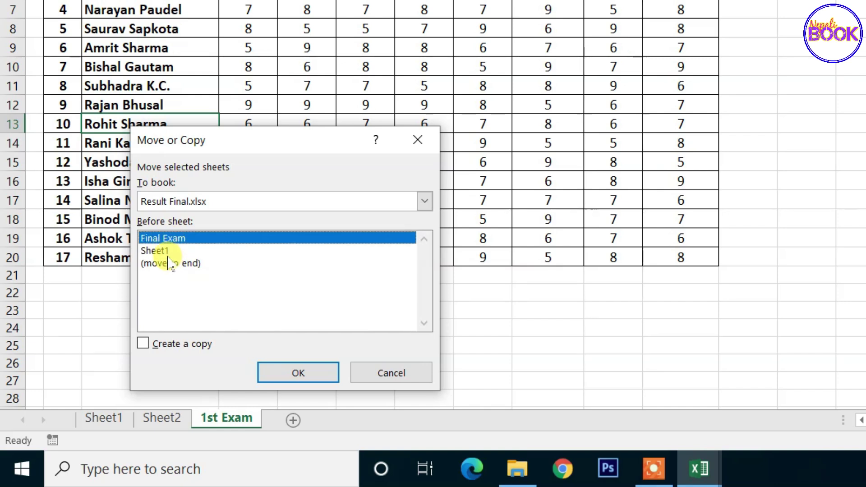
{"action": "left_click", "coordinate": [158, 253]}
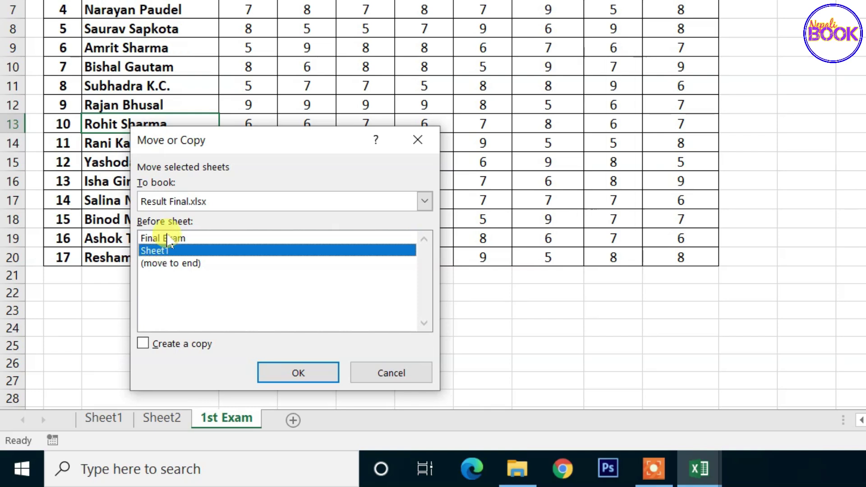
{"action": "left_click", "coordinate": [168, 239]}
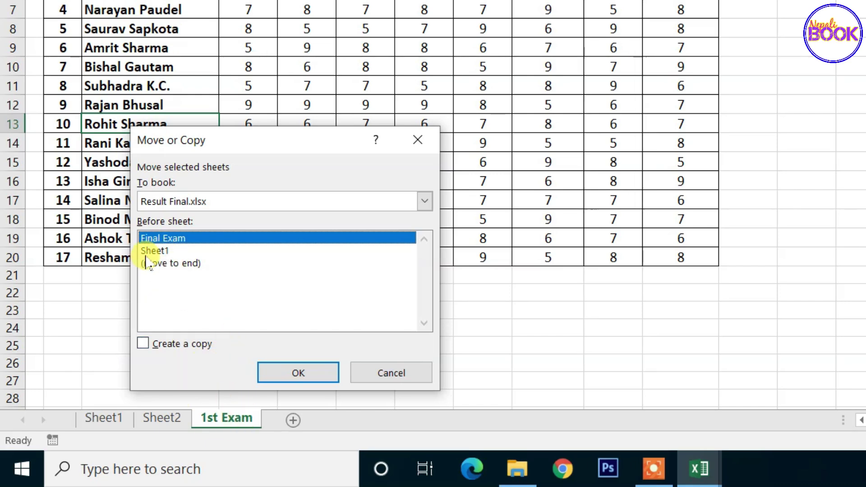
{"action": "left_click", "coordinate": [158, 252]}
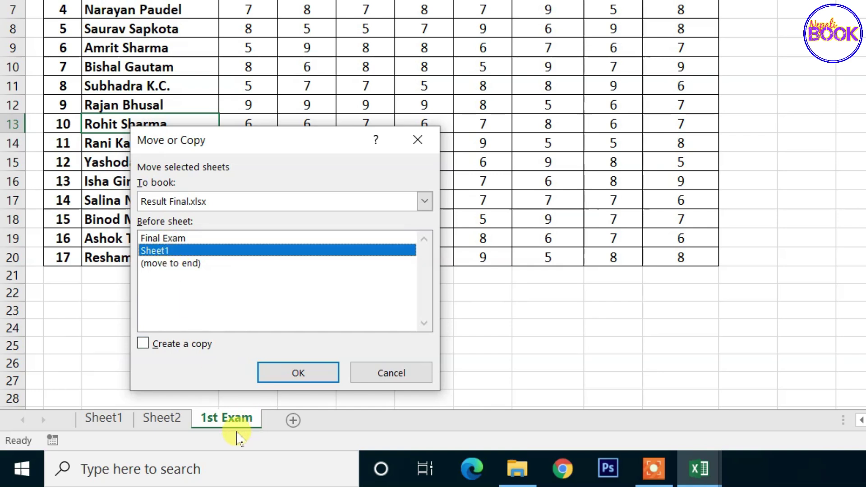
{"action": "left_click", "coordinate": [161, 239]}
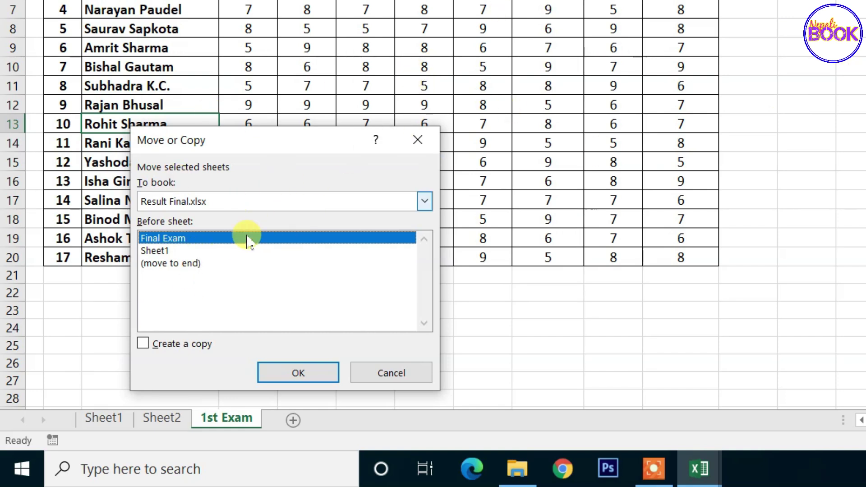
{"action": "left_click", "coordinate": [142, 345]}
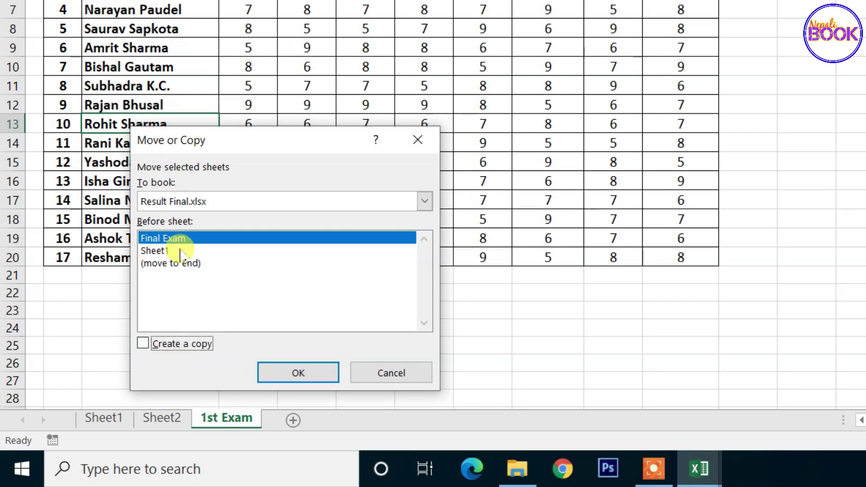
{"action": "left_click", "coordinate": [290, 375]}
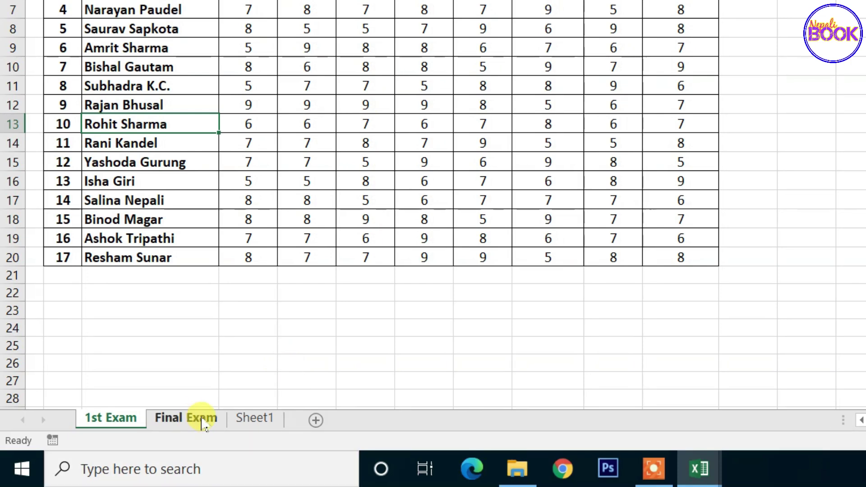
- Check the Final Exam and 1st Exam tabs, then bring Result 2.xlsx to the front
{"action": "left_click", "coordinate": [200, 419]}
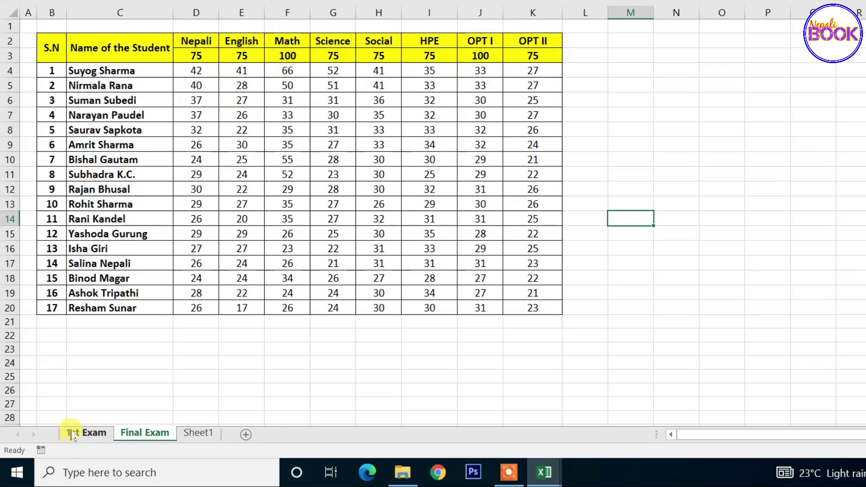
{"action": "left_click", "coordinate": [72, 435]}
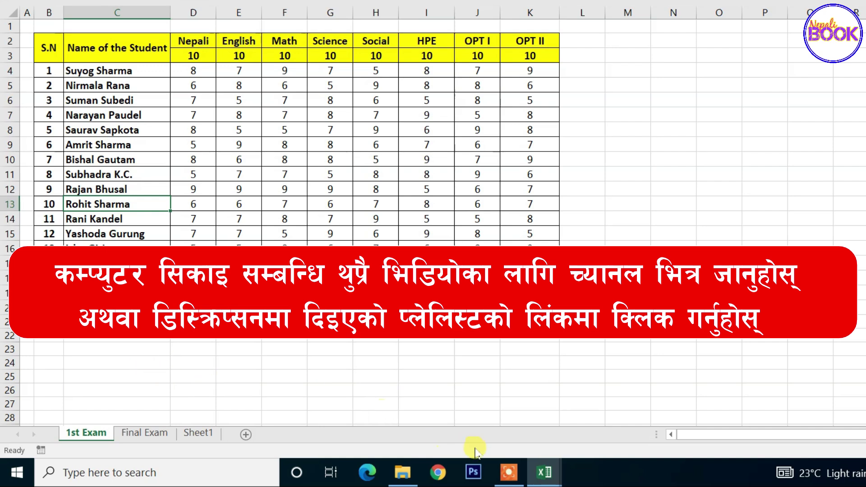
{"action": "mouse_move", "coordinate": [544, 473]}
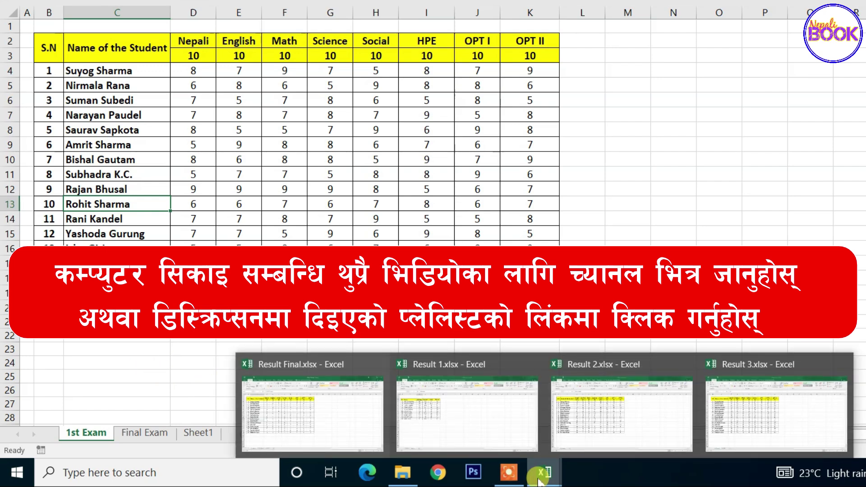
{"action": "left_click", "coordinate": [594, 414]}
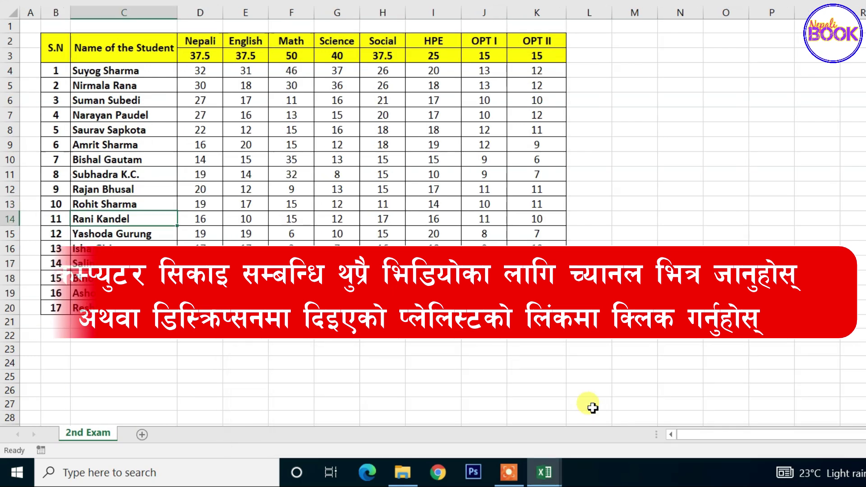
- Use Move or Copy to send 2nd Exam to Result Final.xlsx ahead of Final Exam
{"action": "right_click", "coordinate": [85, 435]}
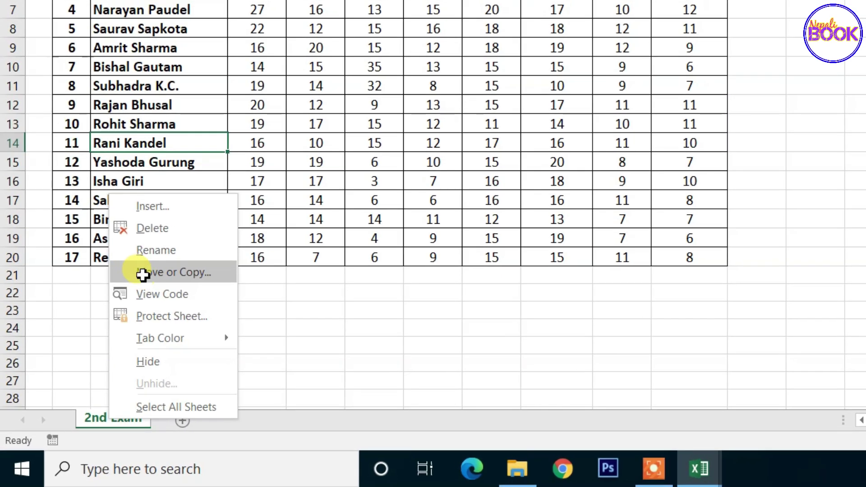
{"action": "left_click", "coordinate": [131, 292]}
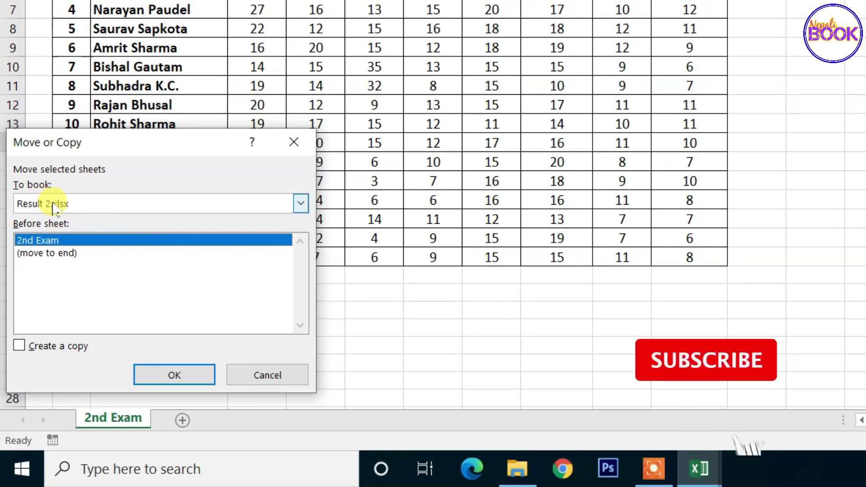
{"action": "left_click", "coordinate": [166, 202]}
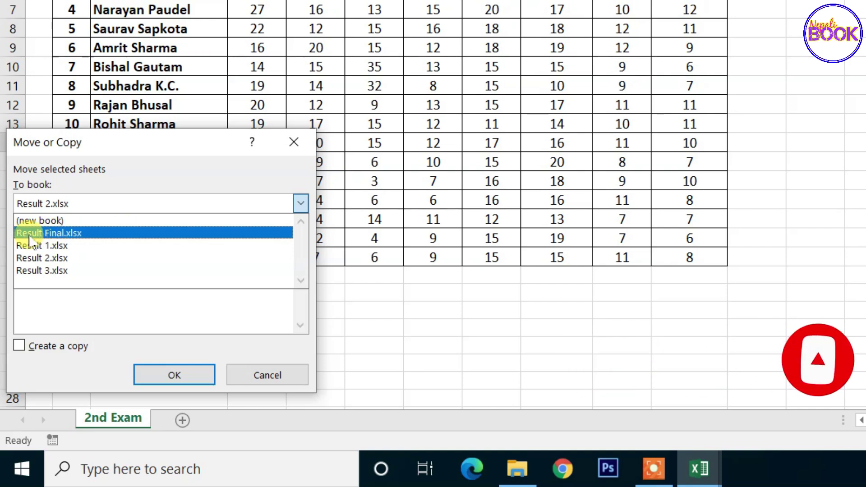
{"action": "left_click", "coordinate": [54, 232]}
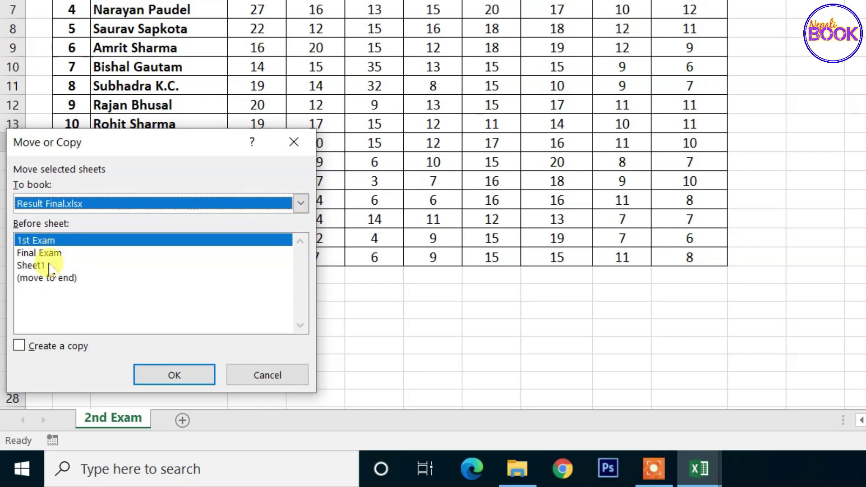
{"action": "left_click", "coordinate": [42, 265]}
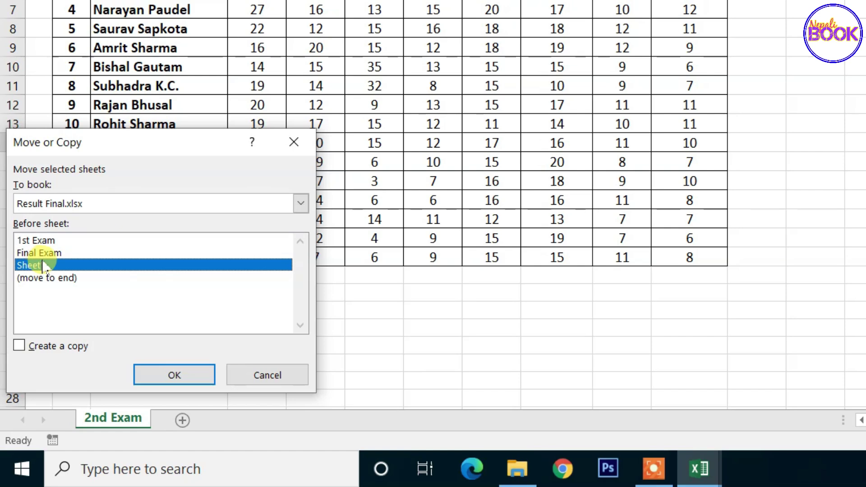
{"action": "left_click", "coordinate": [51, 254]}
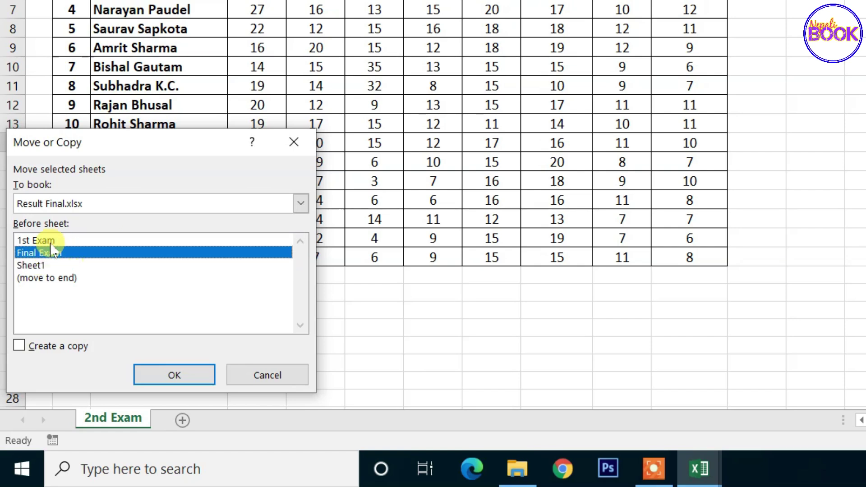
{"action": "left_click", "coordinate": [50, 241]}
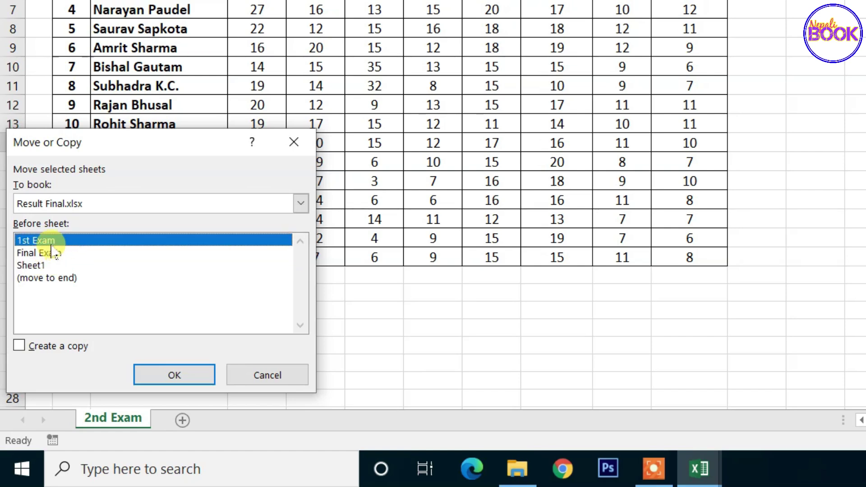
{"action": "left_click", "coordinate": [51, 254]}
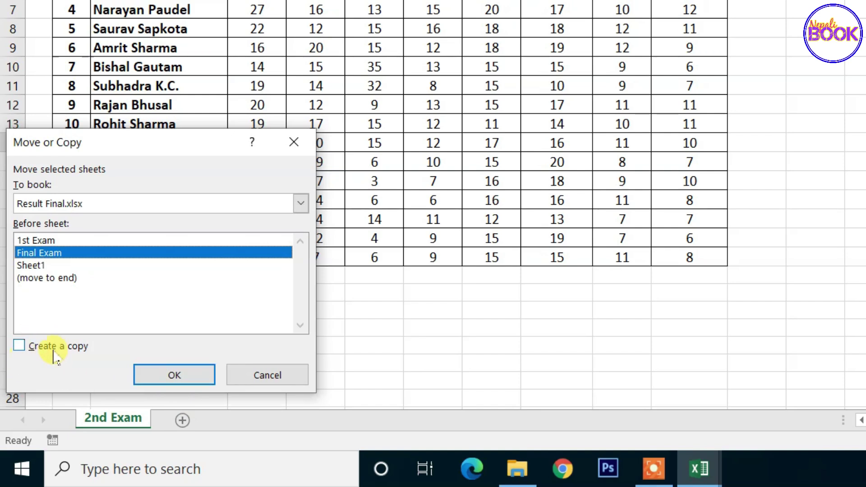
{"action": "left_click", "coordinate": [179, 381]}
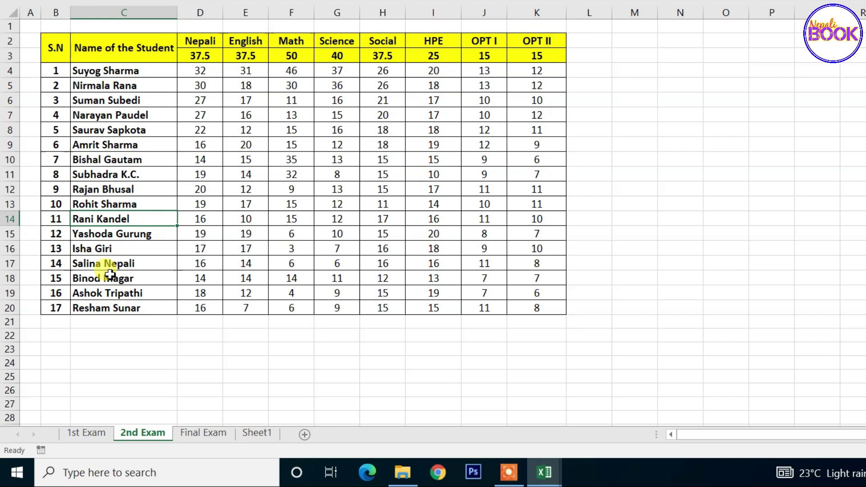
- View the 1st Exam and 2nd Exam tabs, then switch to the Result 3.xlsx window
{"action": "left_click", "coordinate": [76, 433]}
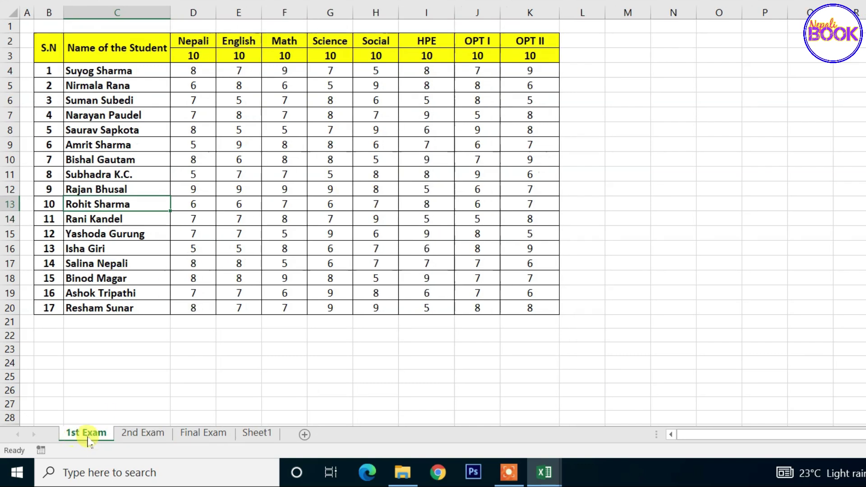
{"action": "left_click", "coordinate": [139, 434]}
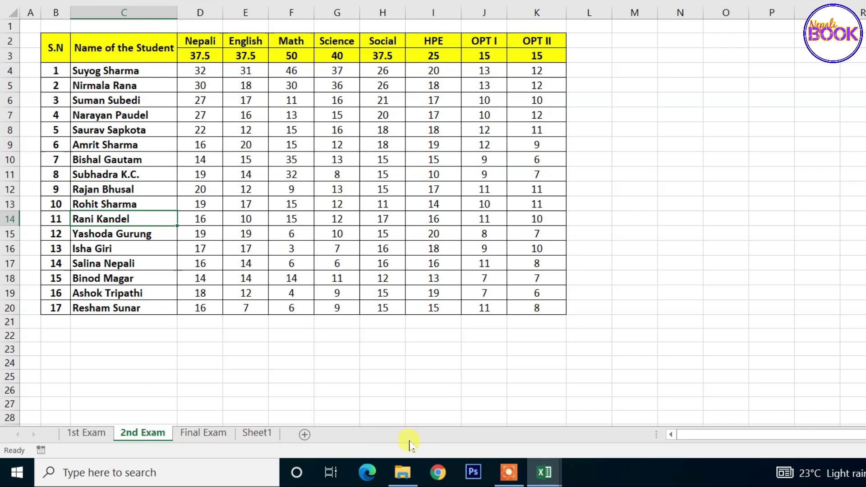
{"action": "mouse_move", "coordinate": [544, 472]}
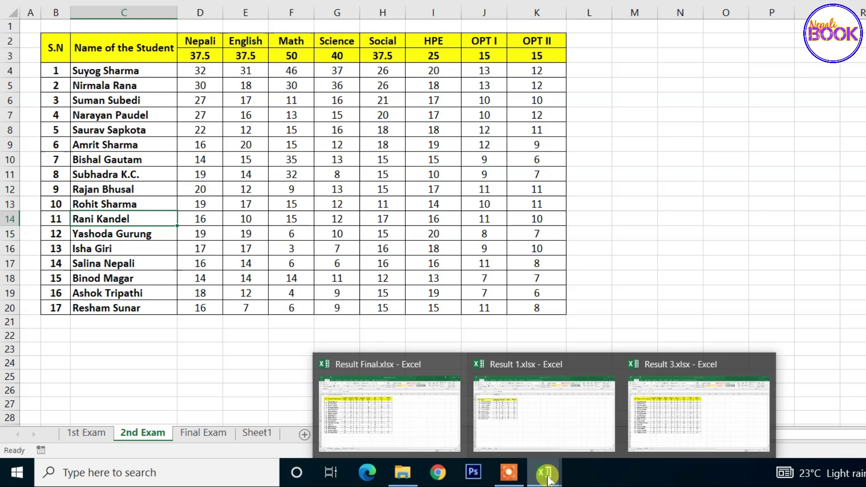
{"action": "left_click", "coordinate": [665, 392]}
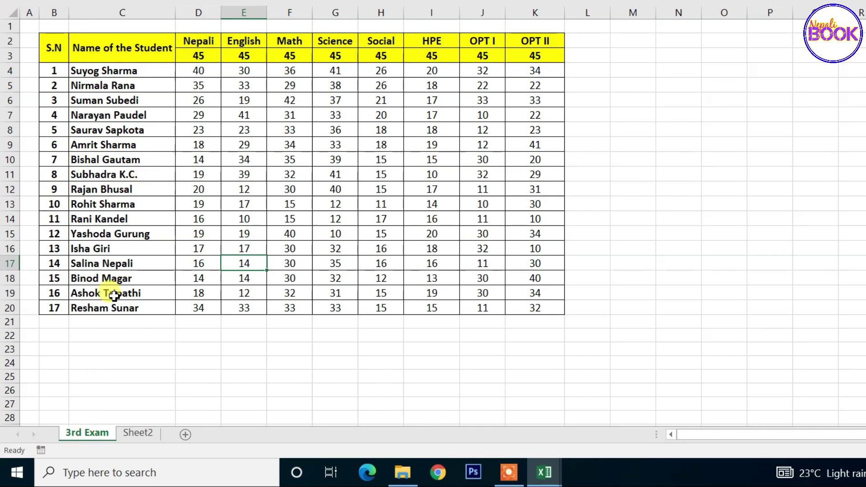
- Use Move or Copy to send 3rd Exam to Result Final.xlsx before Final Exam
{"action": "right_click", "coordinate": [90, 437]}
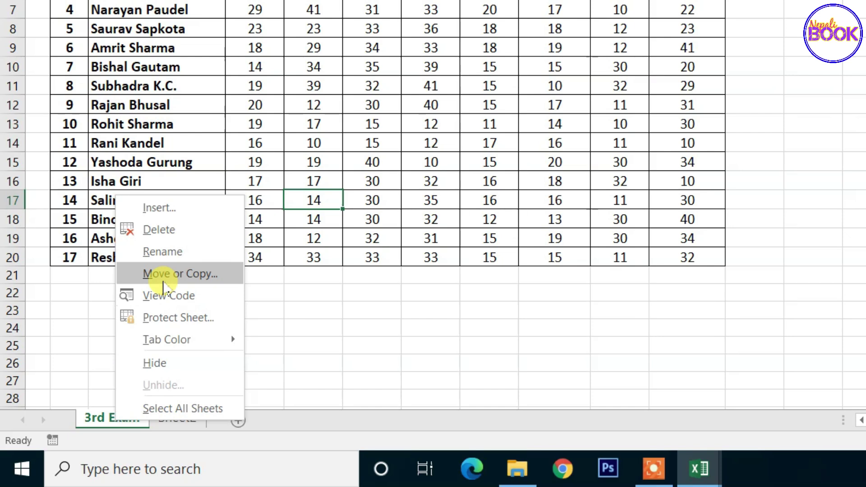
{"action": "left_click", "coordinate": [164, 280]}
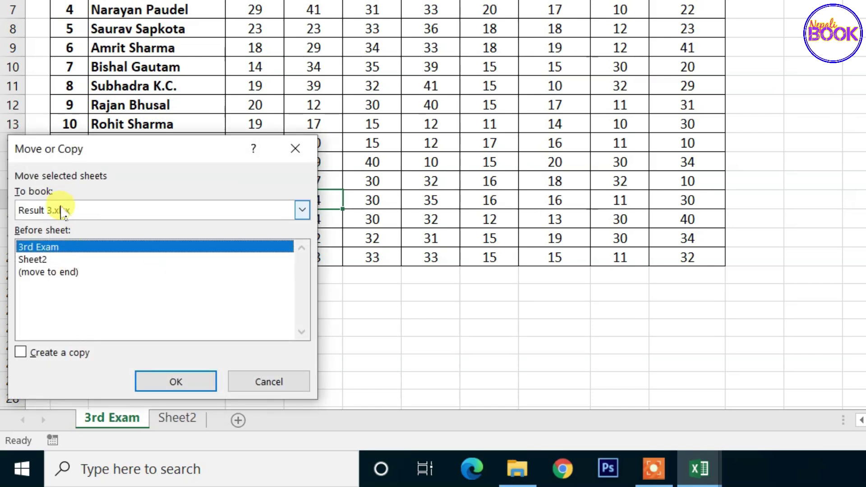
{"action": "left_click", "coordinate": [72, 210]}
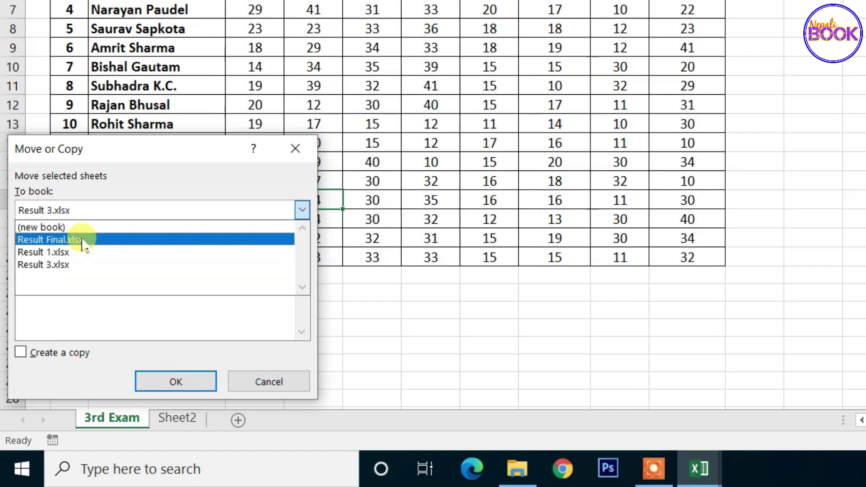
{"action": "left_click", "coordinate": [67, 239]}
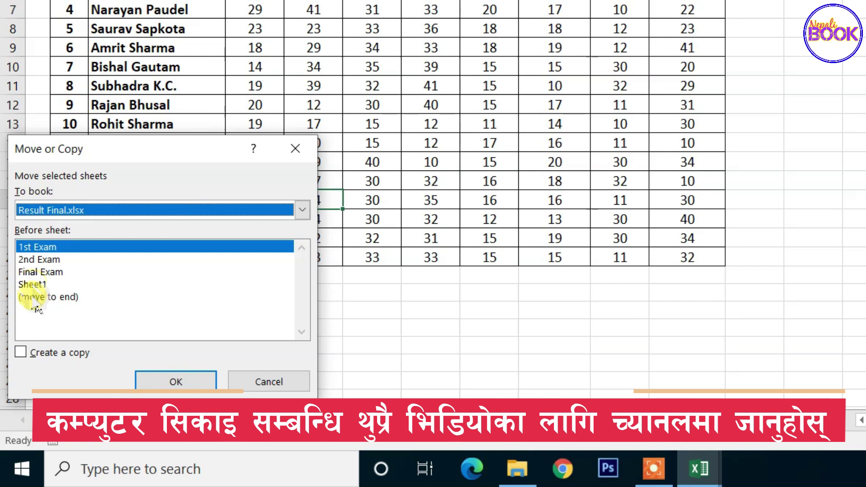
{"action": "left_click", "coordinate": [45, 272]}
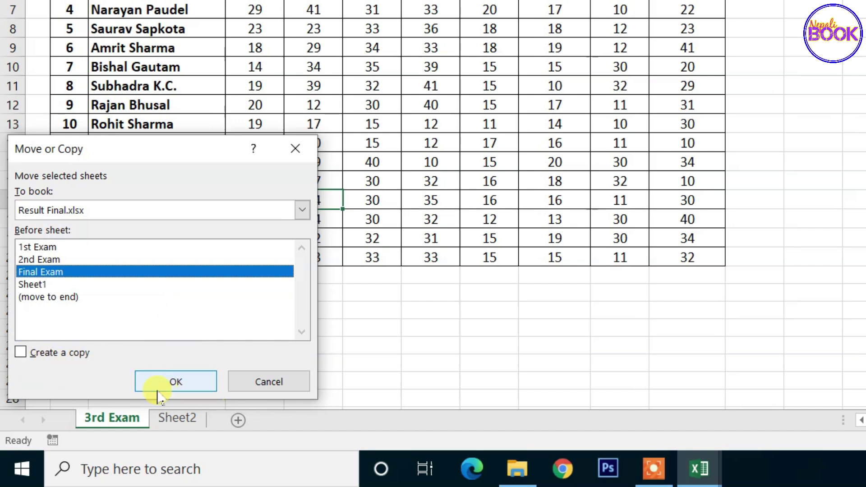
{"action": "left_click", "coordinate": [173, 383]}
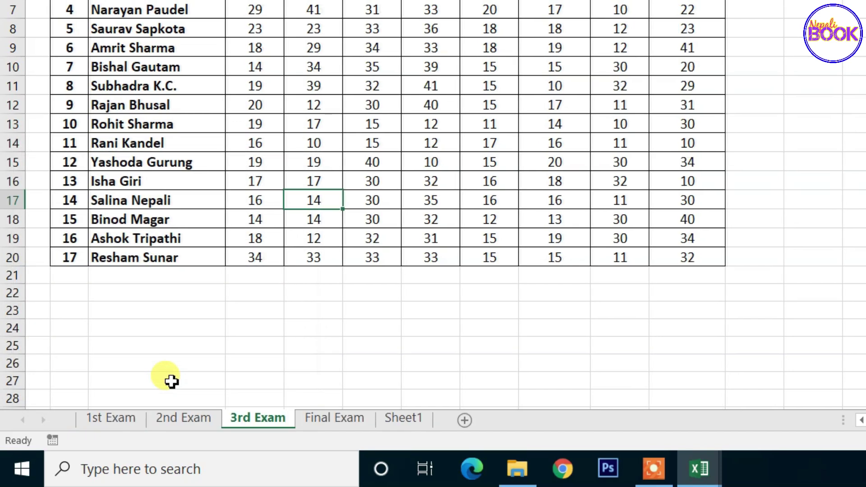
- View the 1st Exam, 2nd Exam and 3rd Exam tabs in Result Final to verify them
{"action": "left_click", "coordinate": [110, 418]}
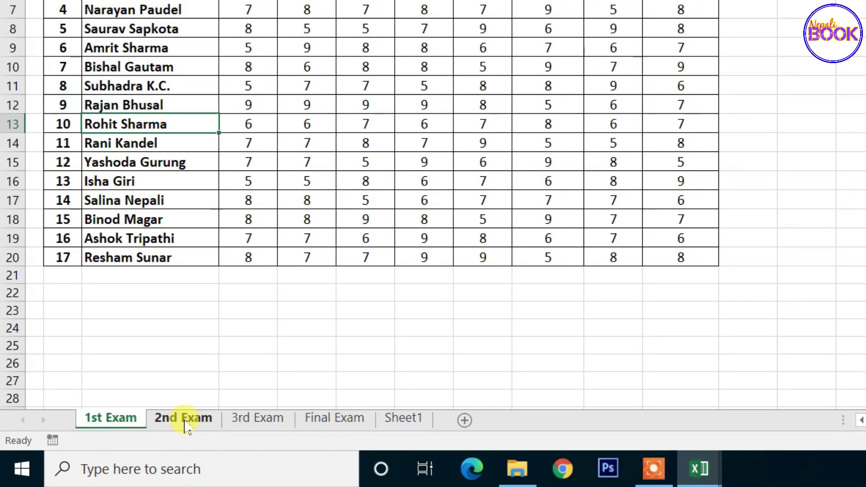
{"action": "left_click", "coordinate": [203, 422]}
{"action": "left_click", "coordinate": [251, 423]}
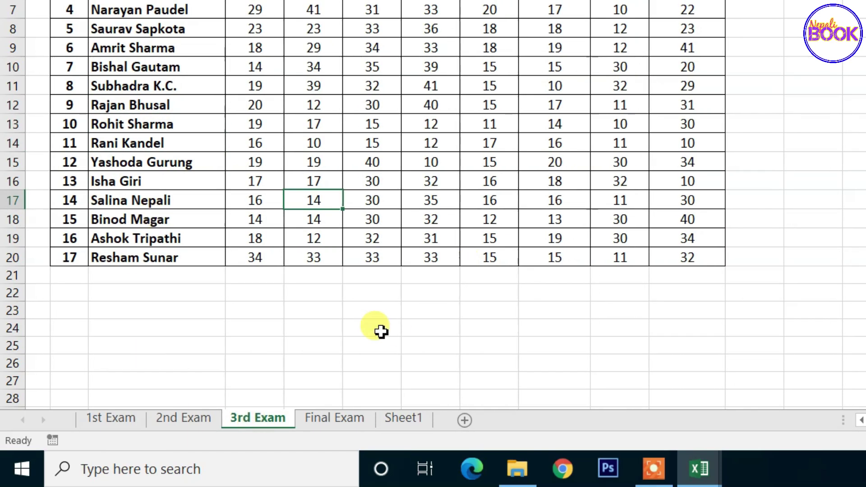